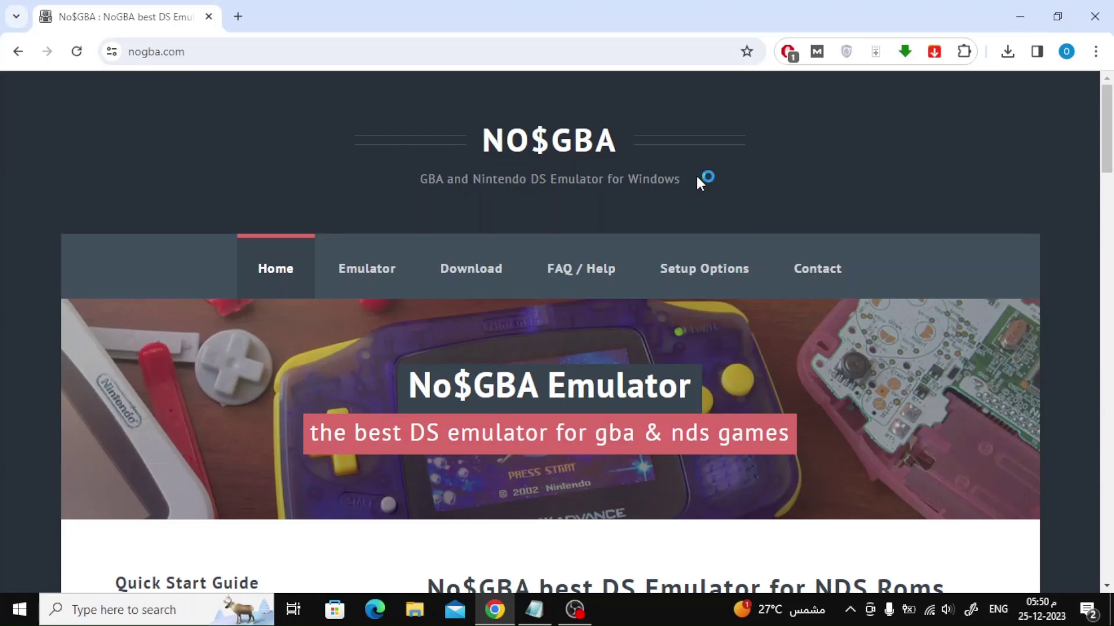
Step: Download NO$GBA latest gaming version 3.2 (no$gba-win.zip) from the site's Download page
click(460, 293)
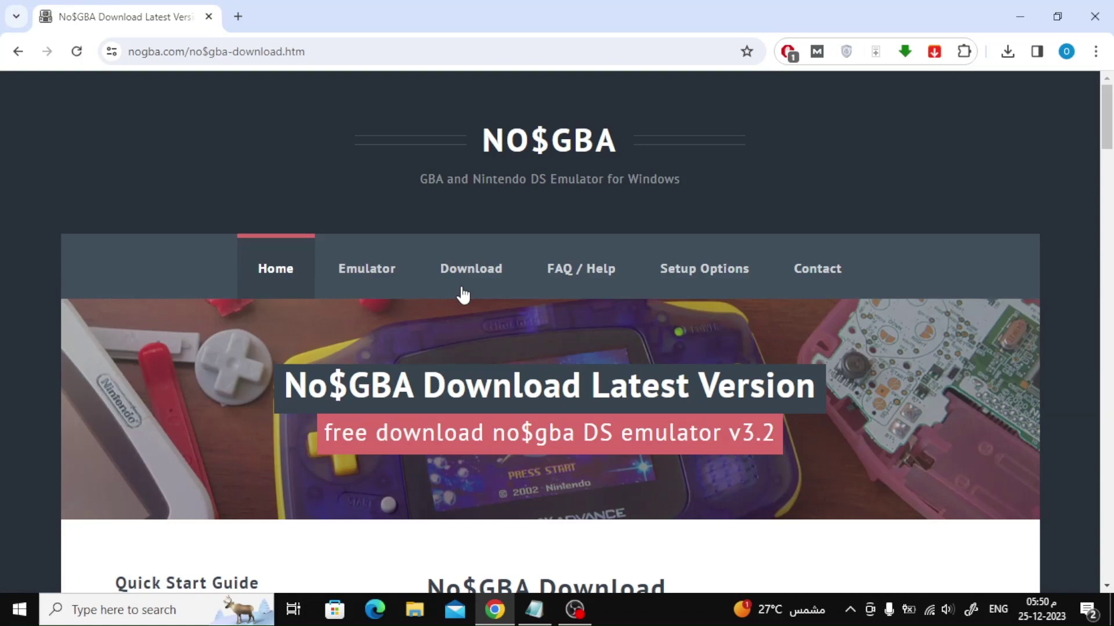
scroll(463, 294, down, 5)
scroll(462, 294, down, 3)
scroll(460, 297, down, 1)
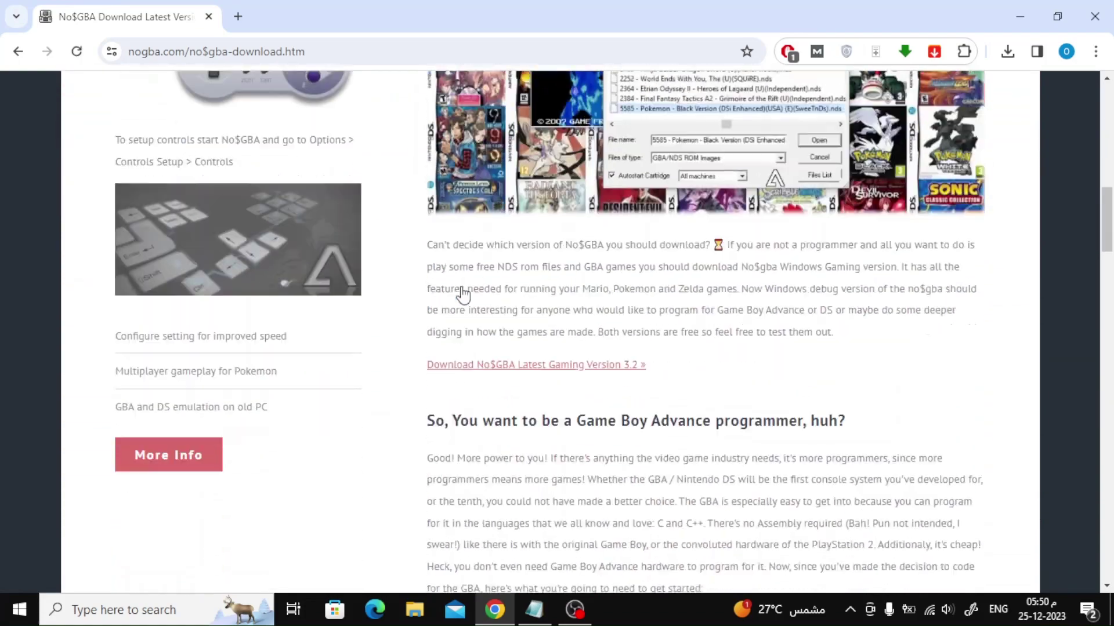
scroll(460, 293, down, 1)
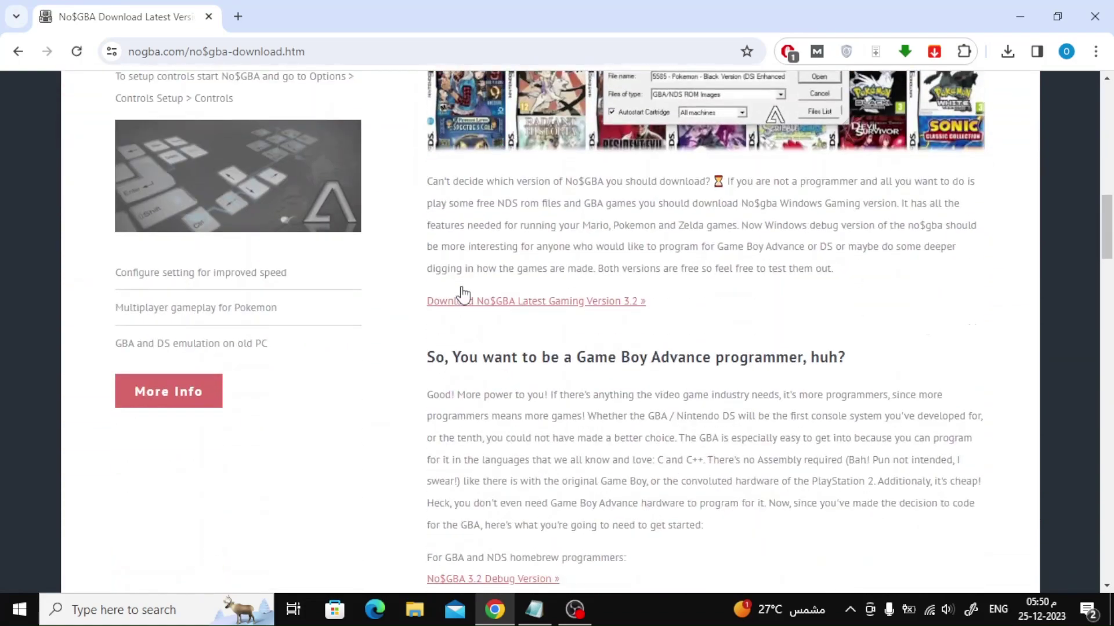
click(562, 311)
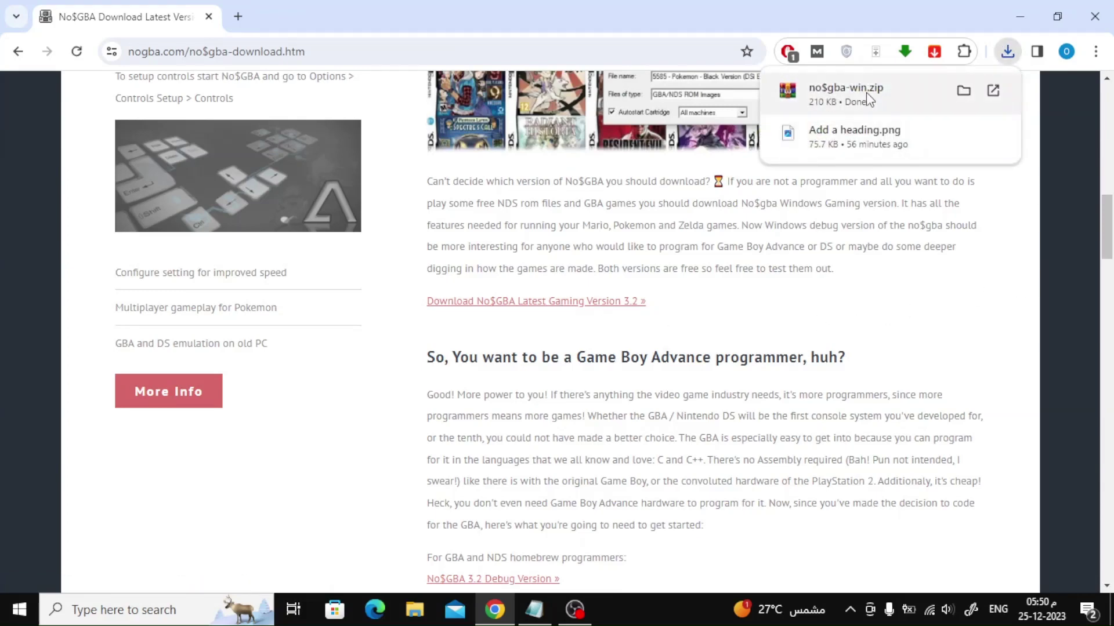
Step: Open no$gba-win.zip in WinRAR, minimise Chrome and dismiss the WinRAR license reminder
click(866, 92)
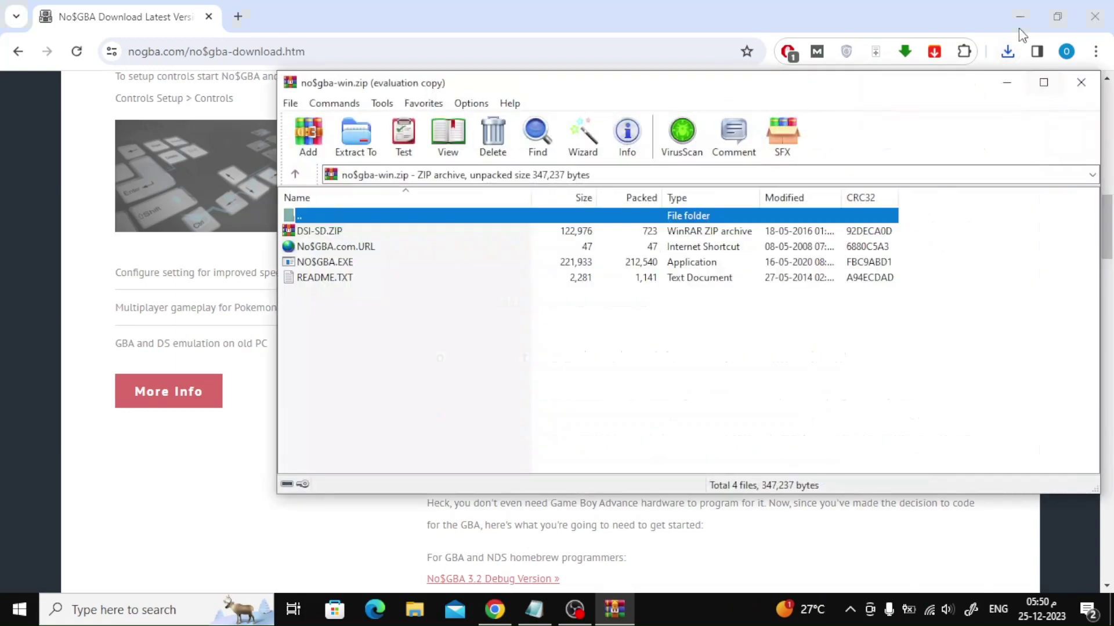
click(1019, 24)
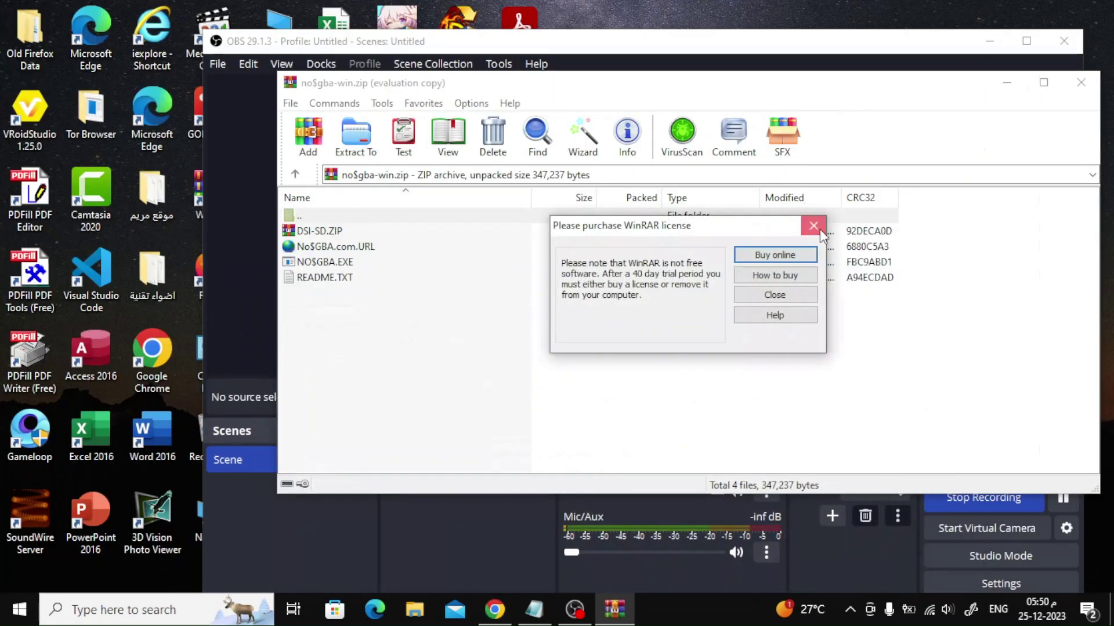
click(813, 226)
Step: Move the WinRAR archive window aside and minimise it to reveal the desktop
click(987, 46)
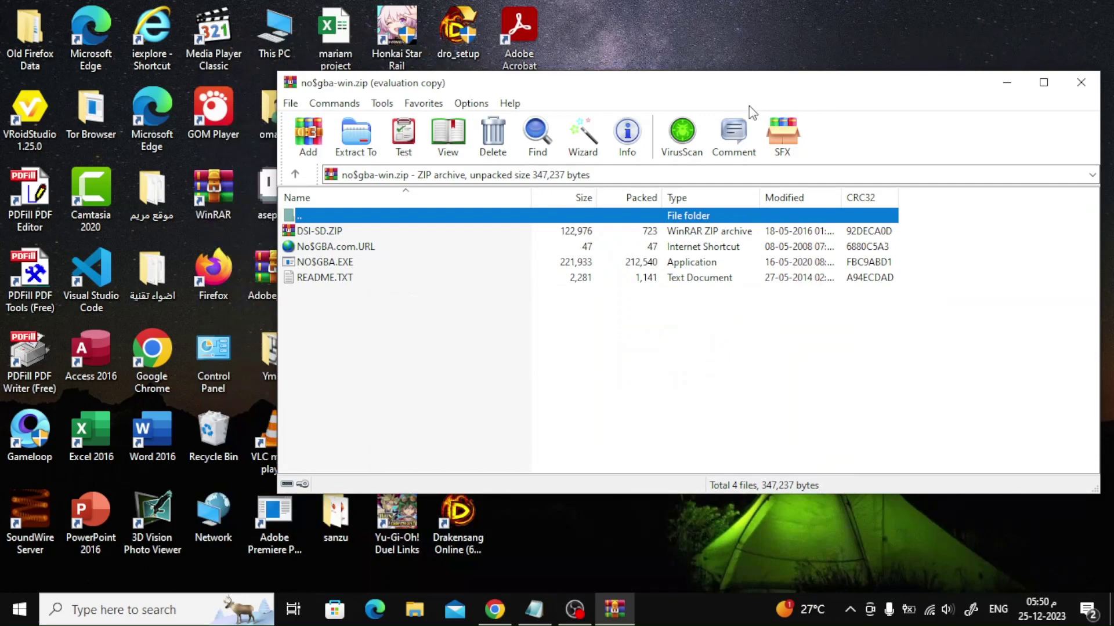
drag(731, 87, 512, 136)
click(618, 58)
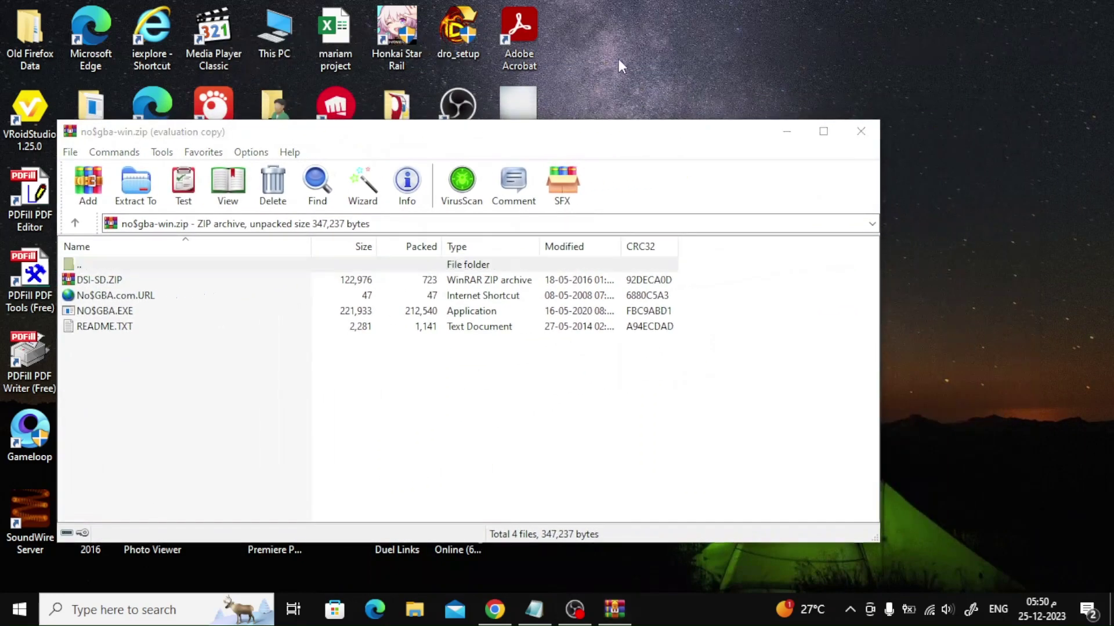
click(781, 131)
Step: Create a desktop folder named NOGBA and restore the no$gba-win.zip window
right_click(688, 172)
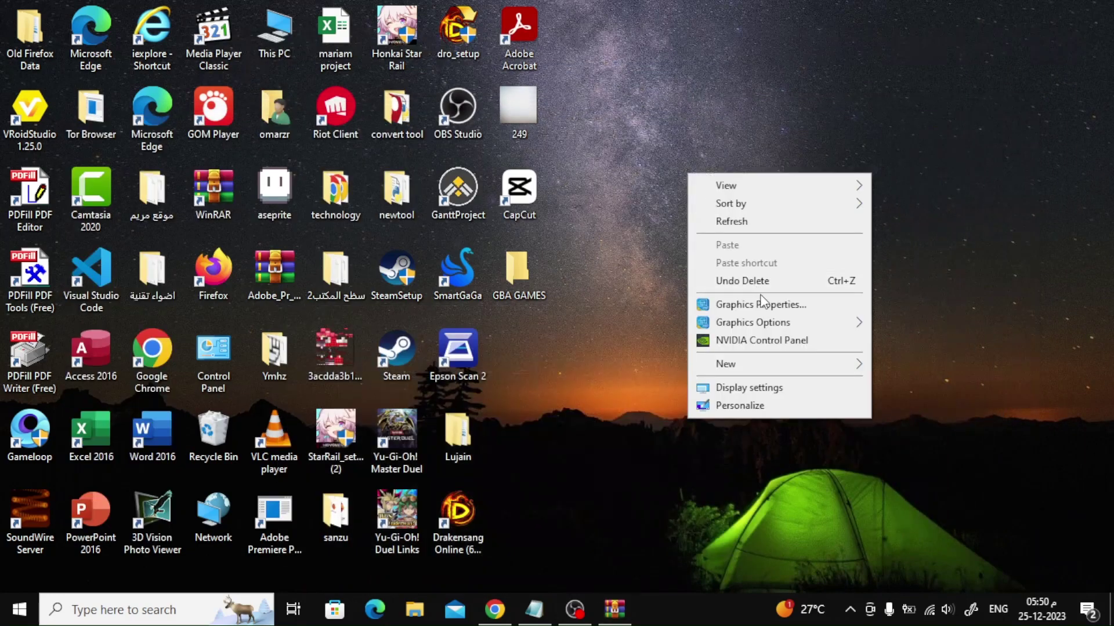
mouse_move(779, 364)
click(909, 367)
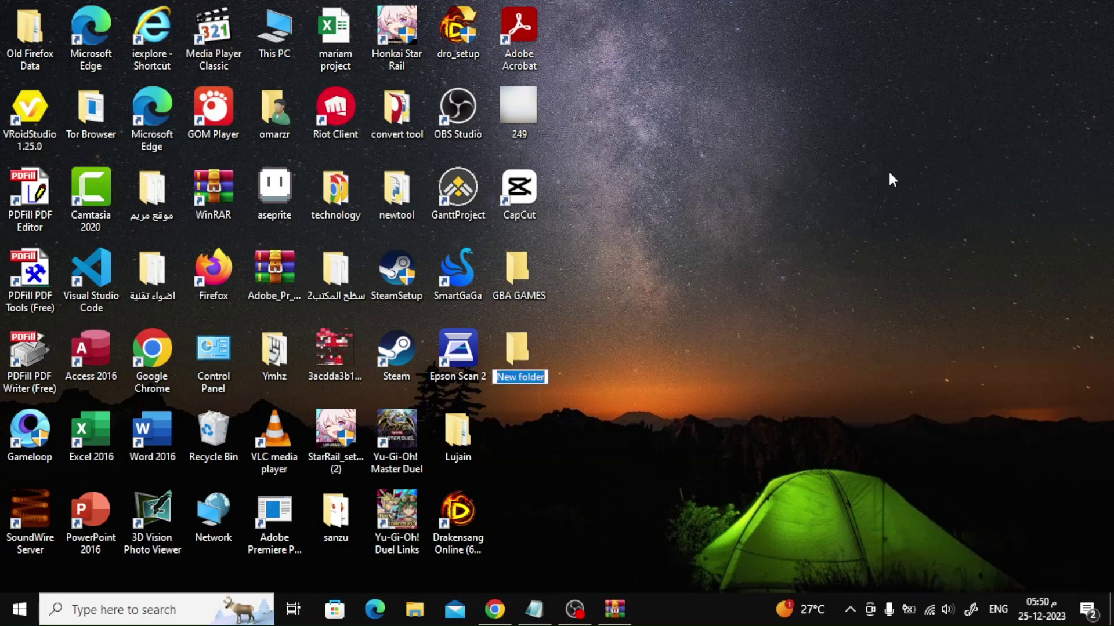
text(NOGM)
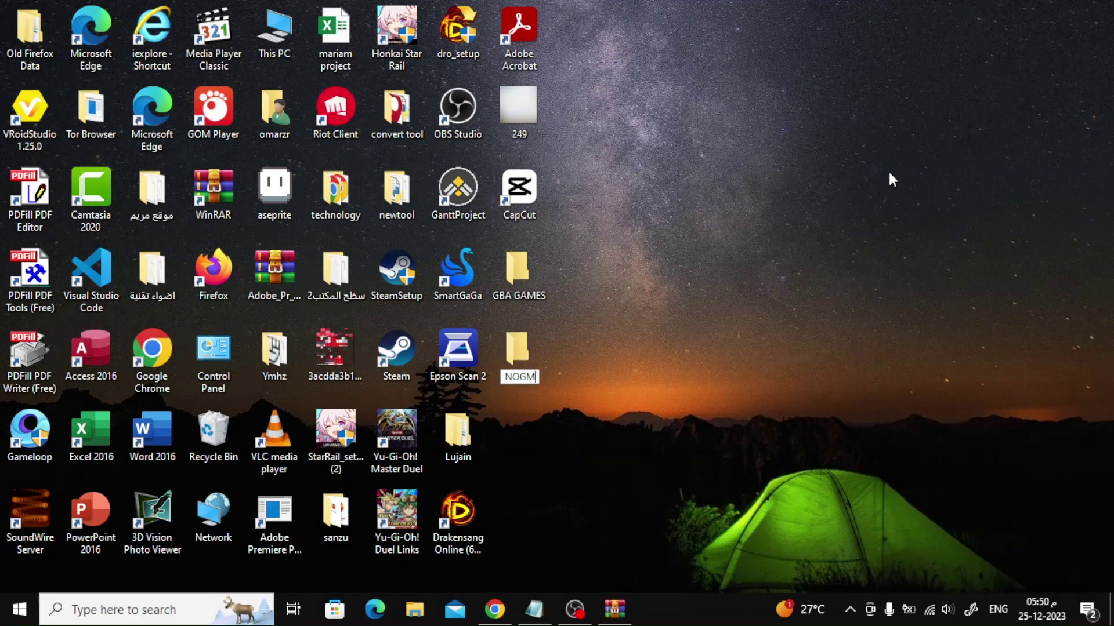
key(BackSpace)
text(B)
text(A)
key(Return)
click(860, 258)
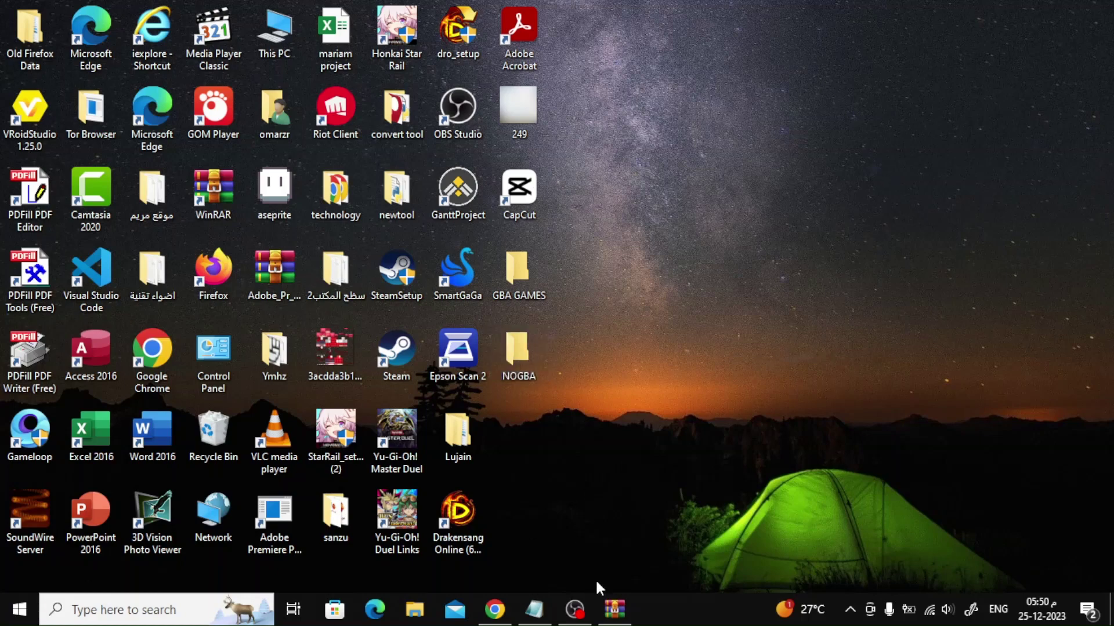
click(614, 609)
Step: Extract NO$GBA.EXE into the NOGBA desktop folder, then close the WinRAR archive
drag(549, 142, 1102, 164)
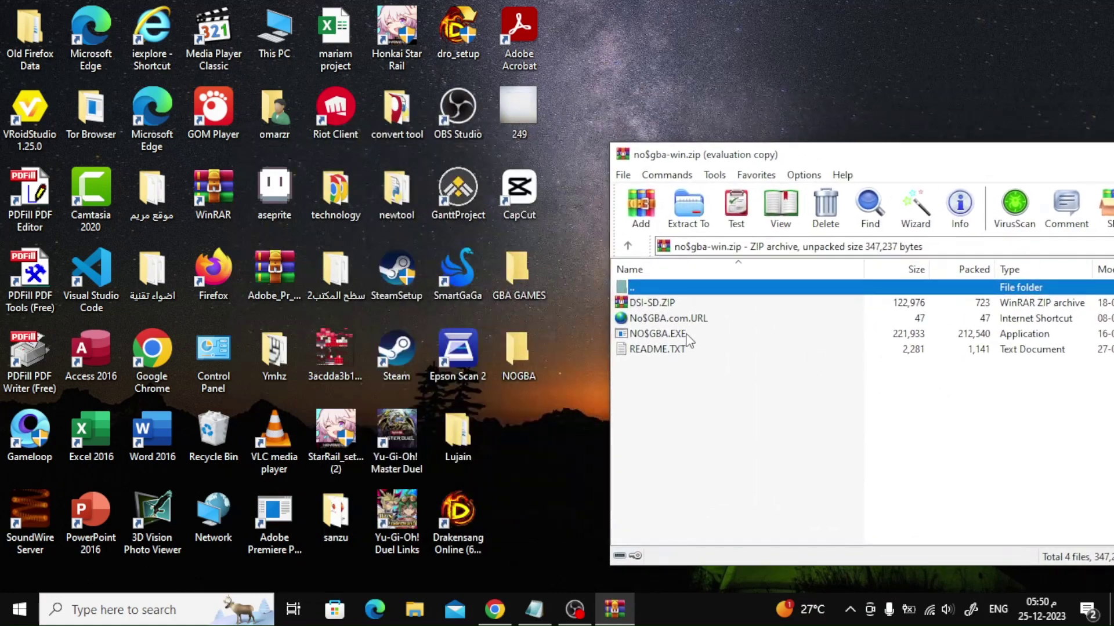
click(688, 336)
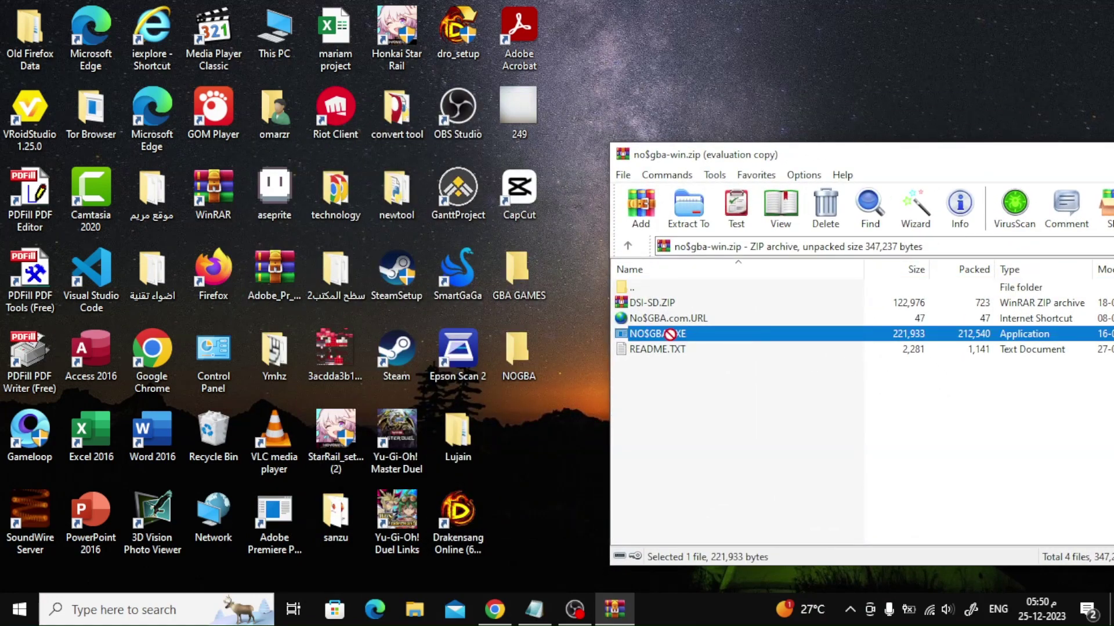
drag(773, 337, 521, 356)
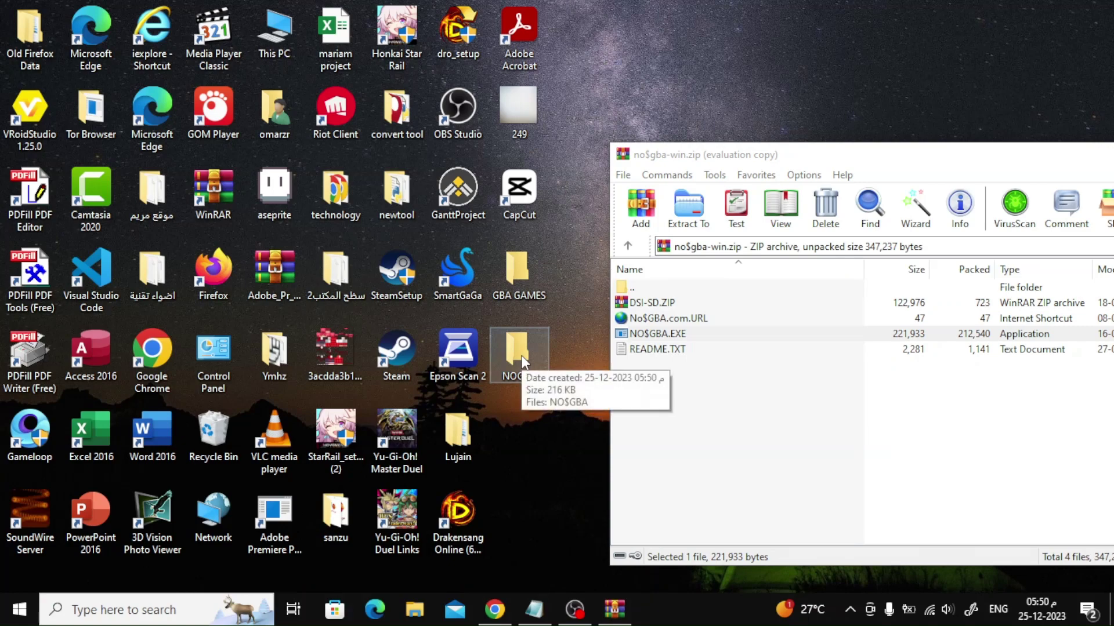
drag(875, 159, 550, 153)
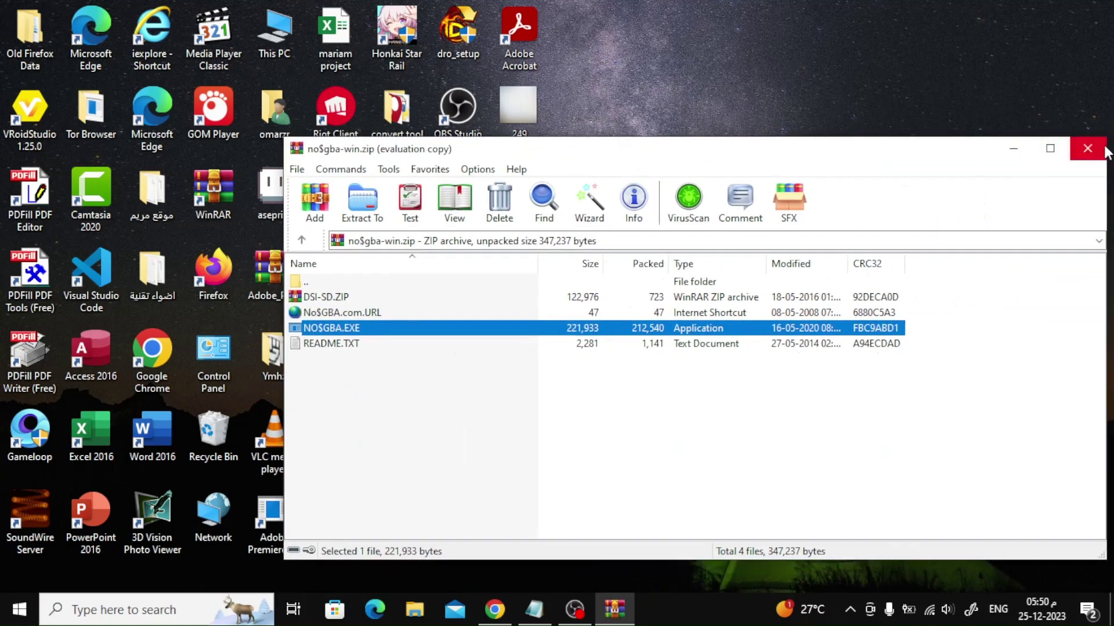
click(1087, 149)
Step: Open the NOGBA folder, launch NO$GBA.EXE, and centre the emulator window
double_click(517, 356)
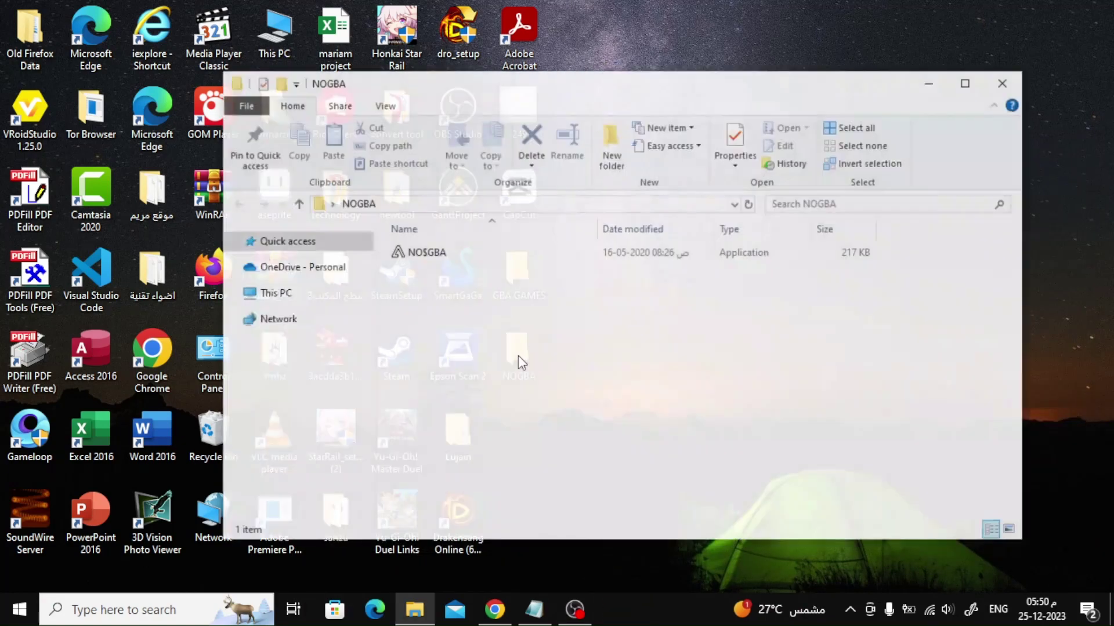
double_click(466, 252)
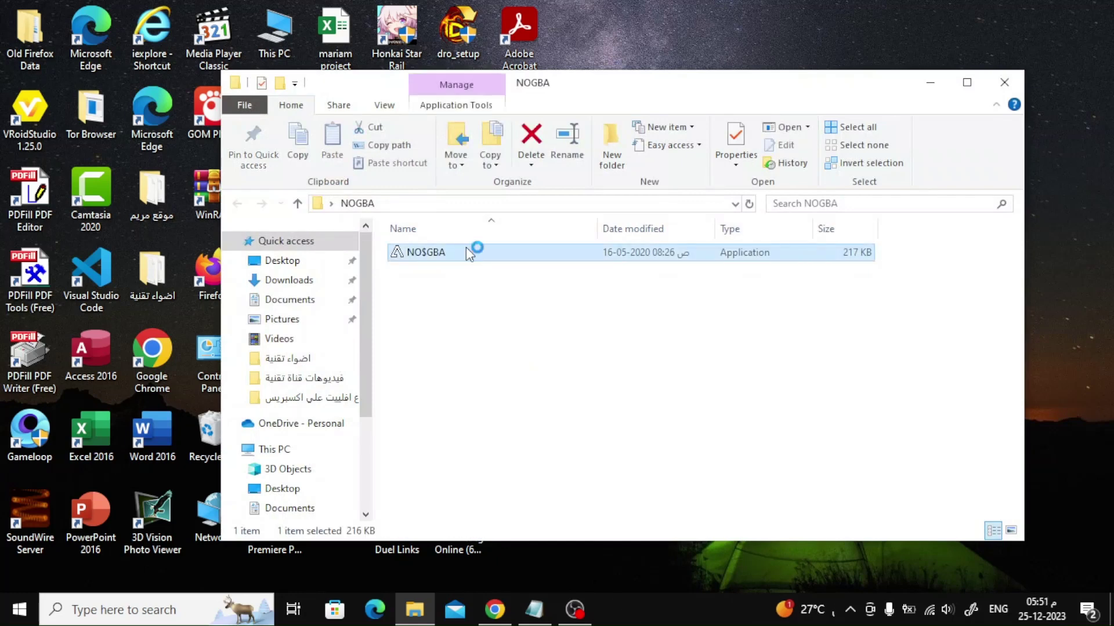
mouse_move(58, 43)
mouse_down()
mouse_move(567, 284)
mouse_move(552, 238)
mouse_up()
Step: Load The Legend of Zelda: The Minish Cap ROM through the emulator's Load Game command
right_click(551, 294)
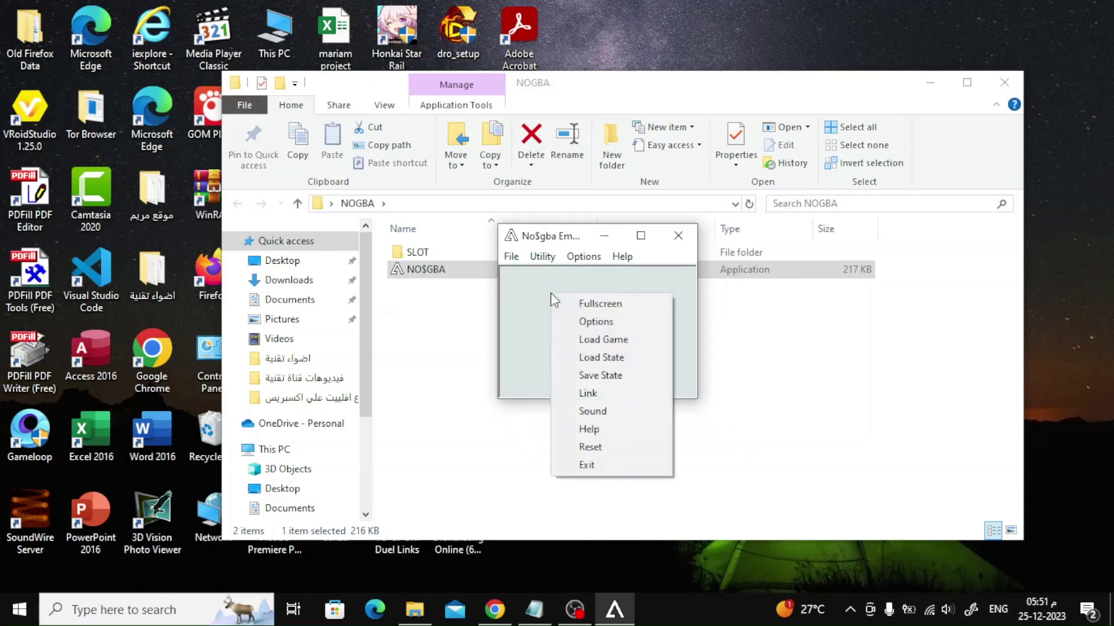
click(646, 340)
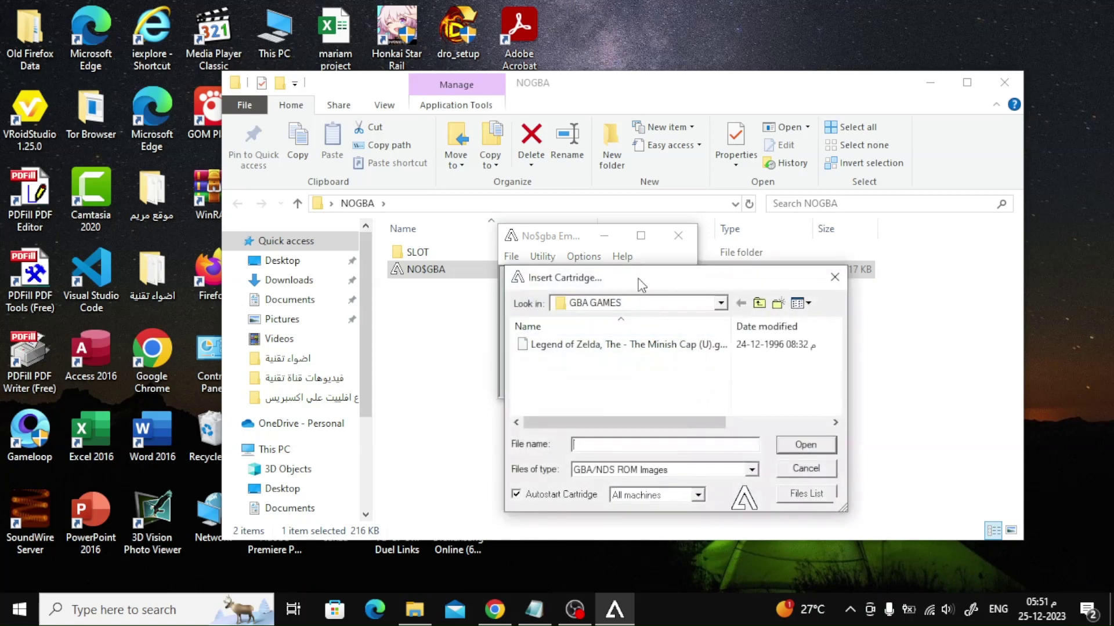
drag(640, 283, 473, 211)
click(448, 273)
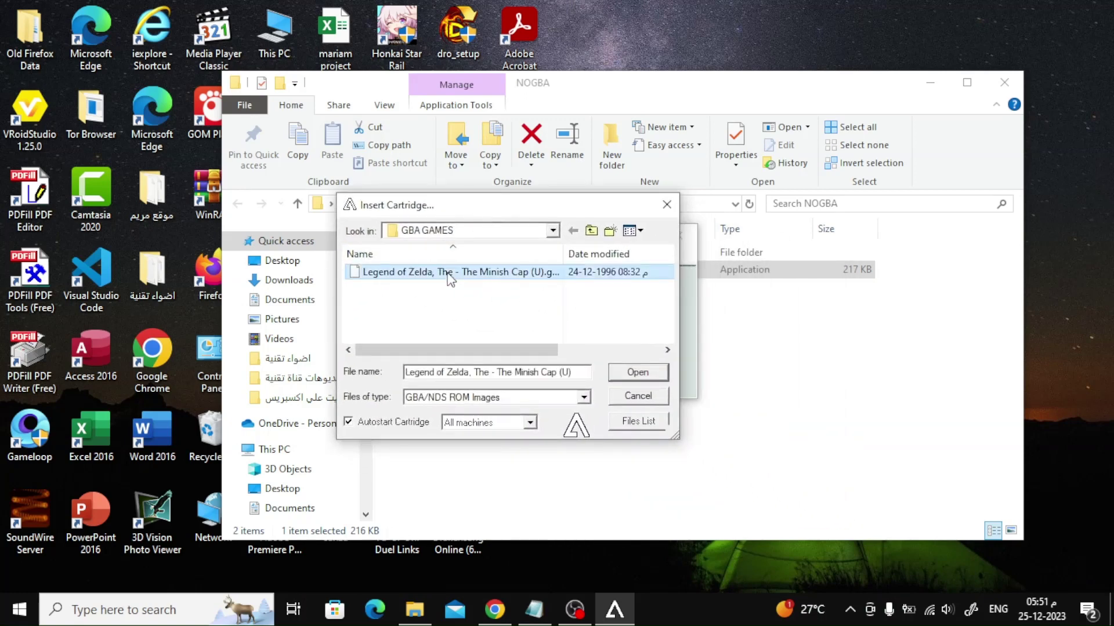
click(636, 376)
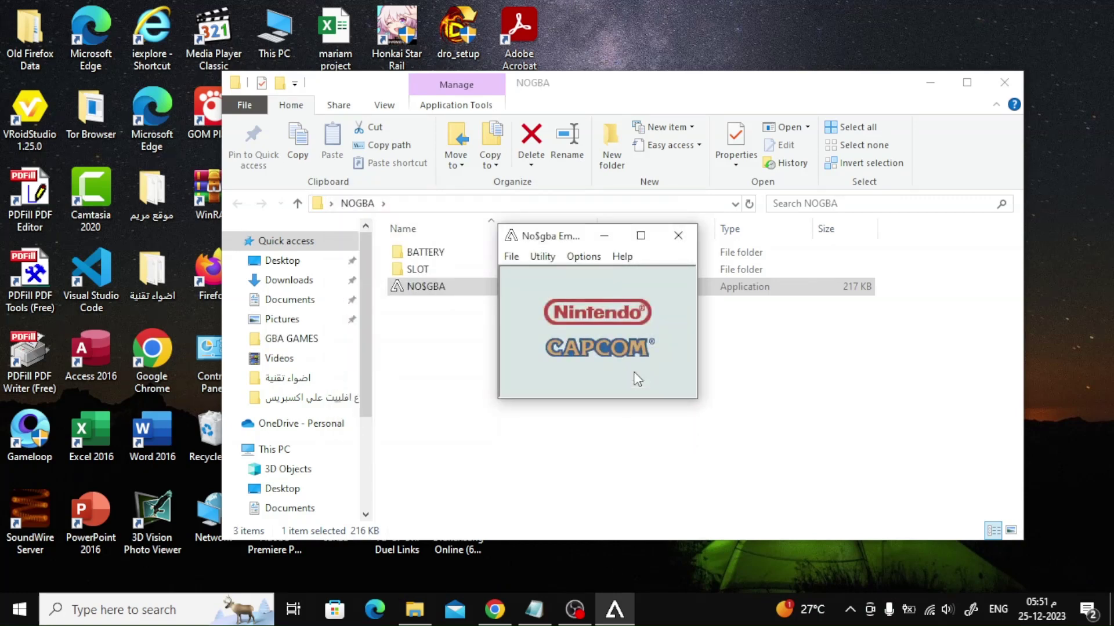
Step: Enlarge the NO$GBA window twice, moving it up and left between resizes
drag(684, 399, 684, 483)
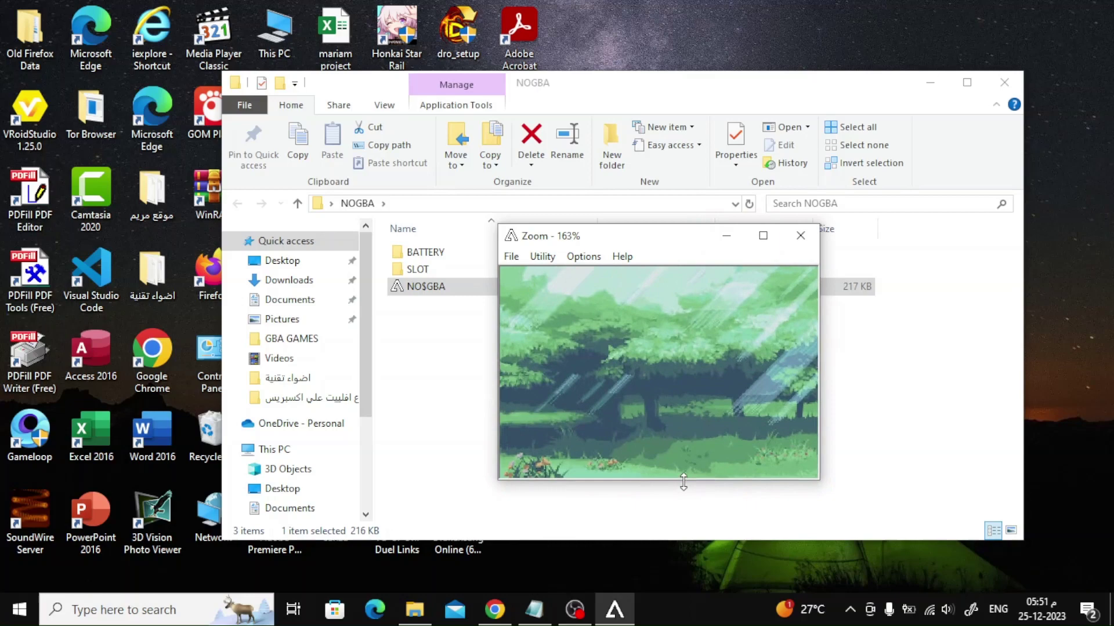
drag(653, 236, 527, 150)
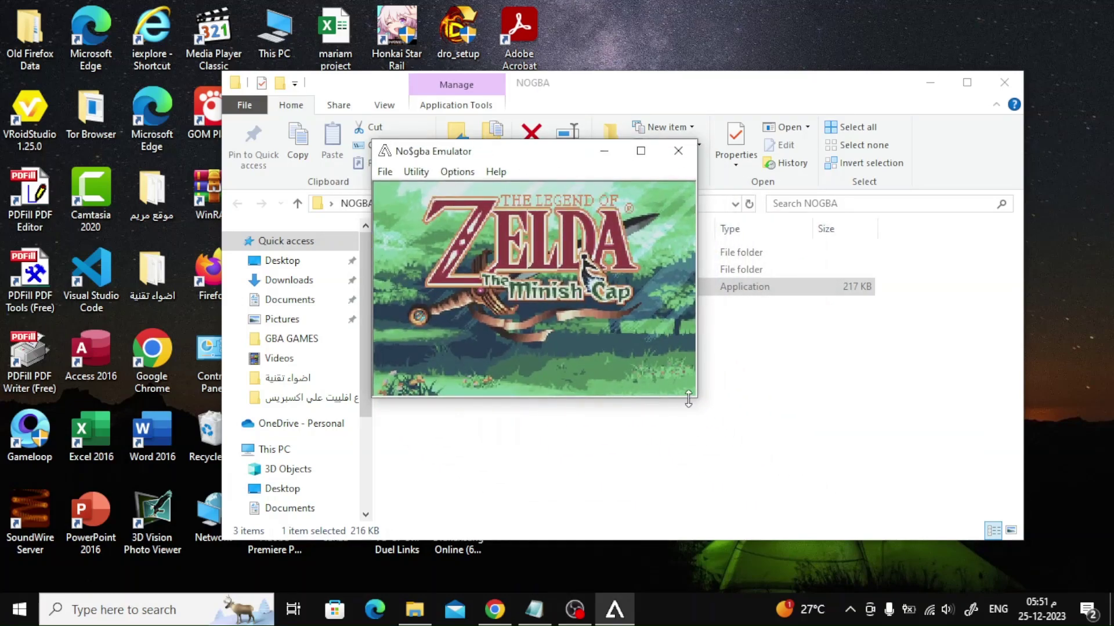
drag(688, 396, 799, 467)
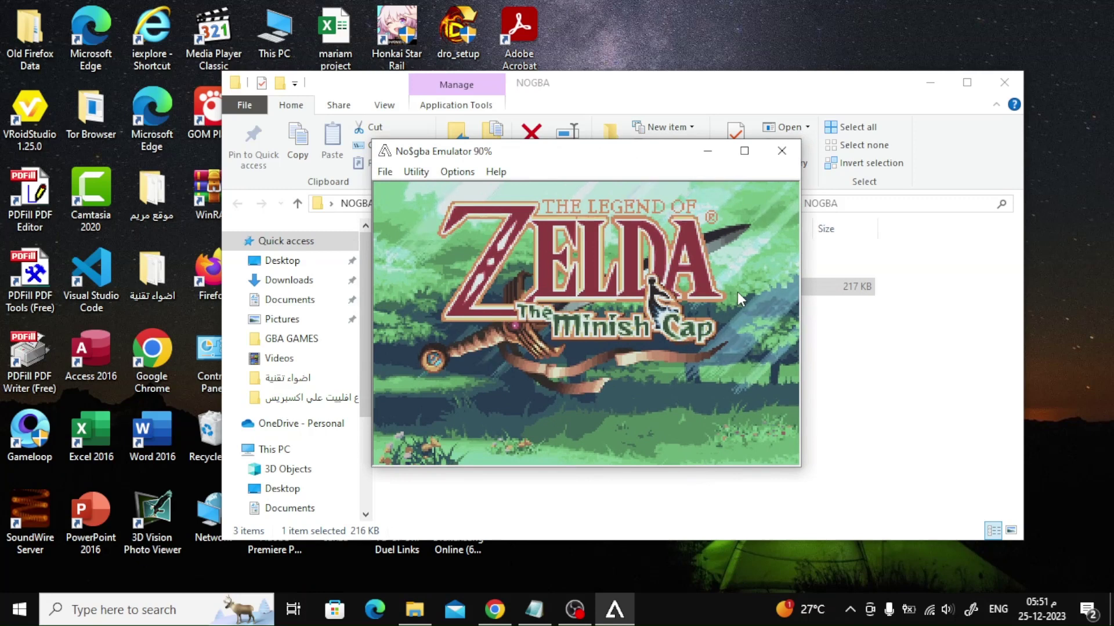
right_click(461, 192)
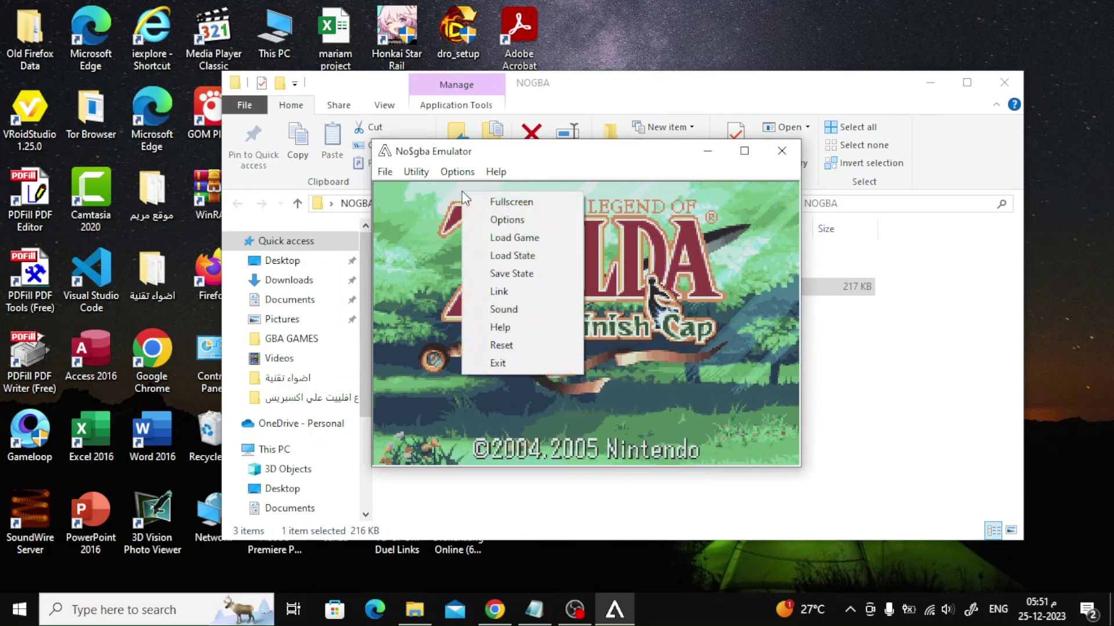
click(506, 221)
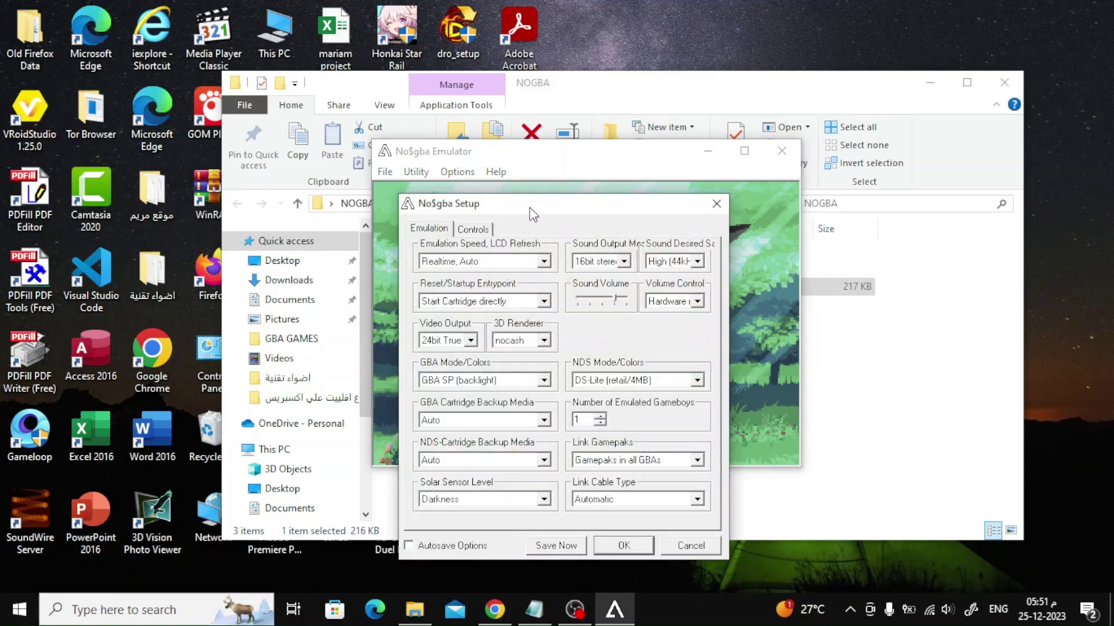
click(488, 229)
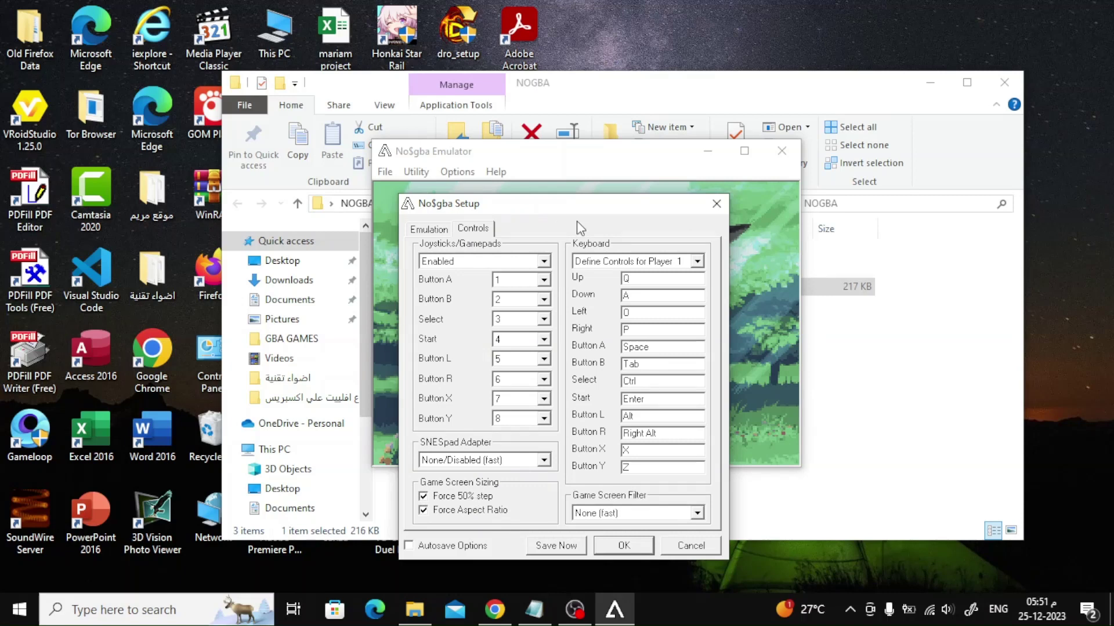
click(716, 203)
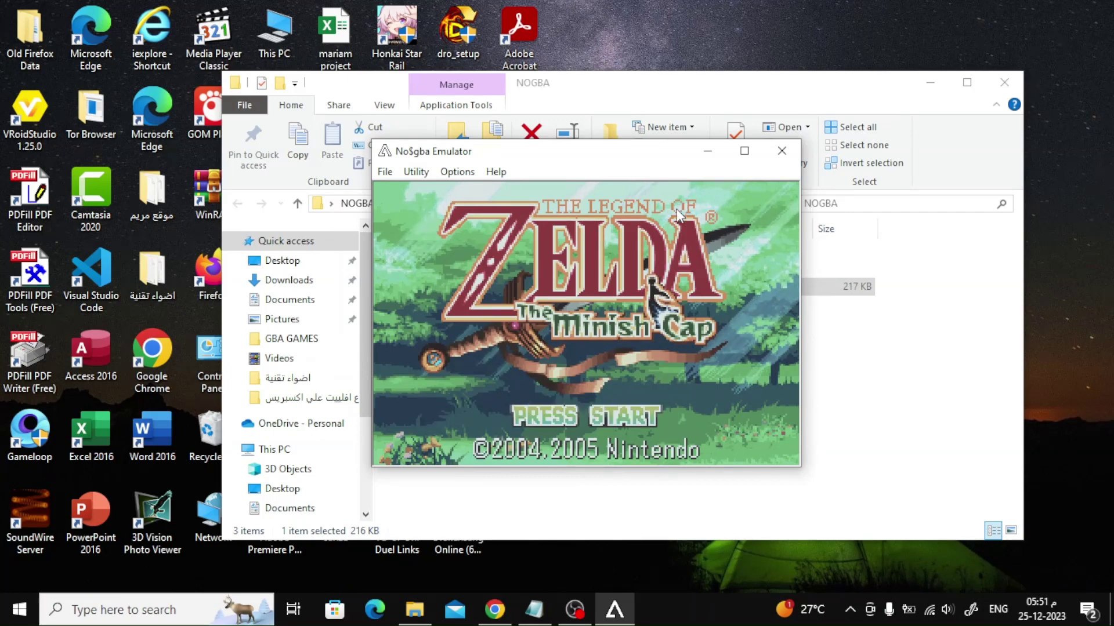
Step: Switch The Minish Cap to fullscreen from the emulator's right-click menu
right_click(675, 209)
click(691, 220)
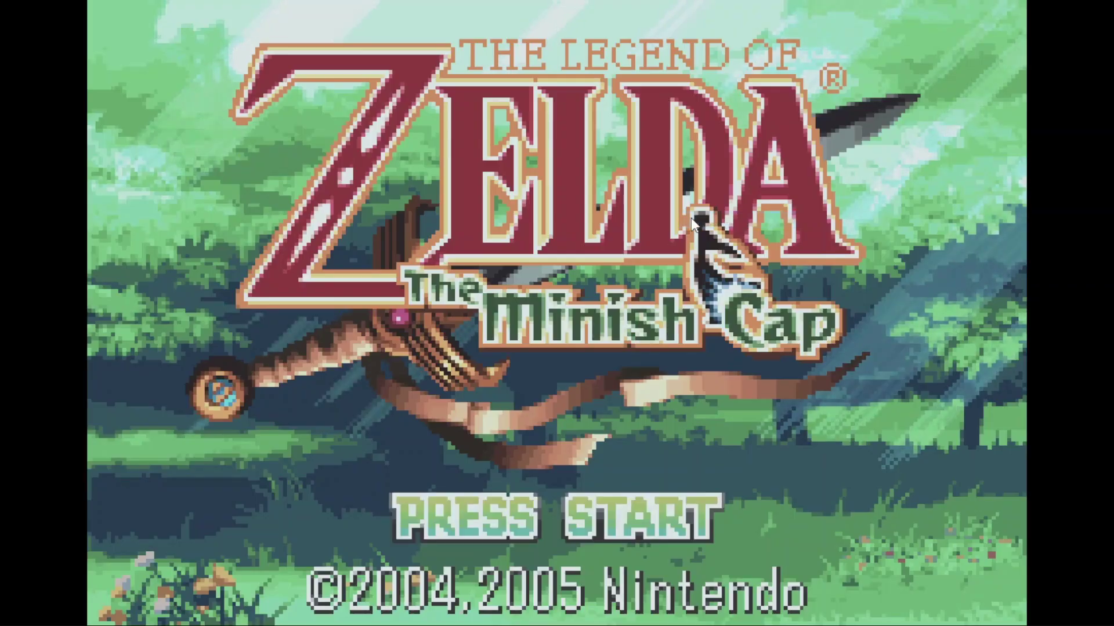
right_click(691, 219)
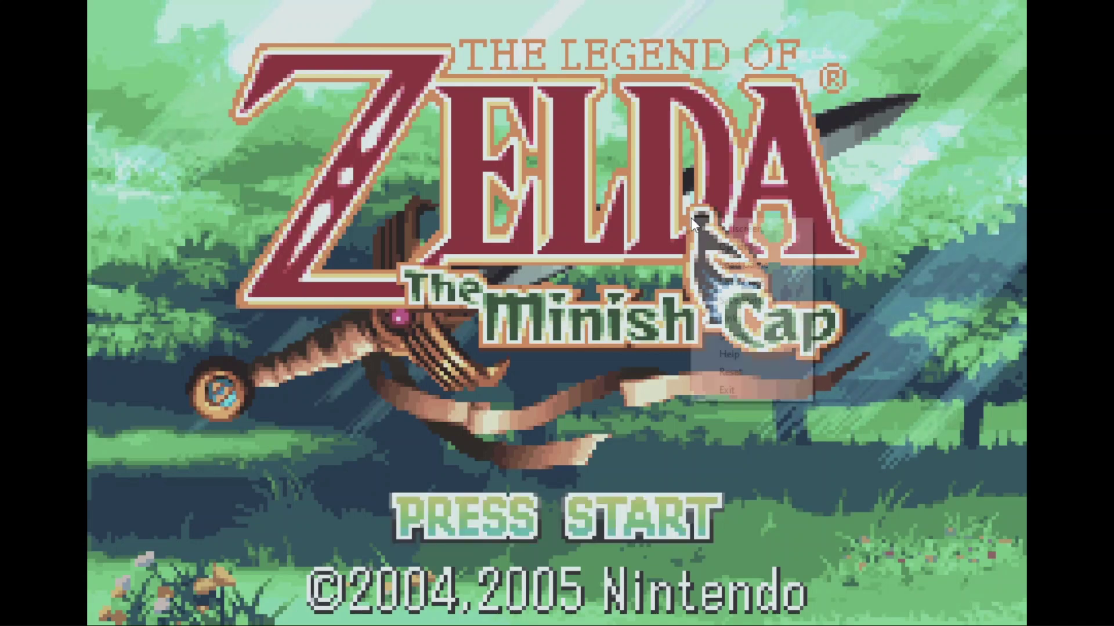